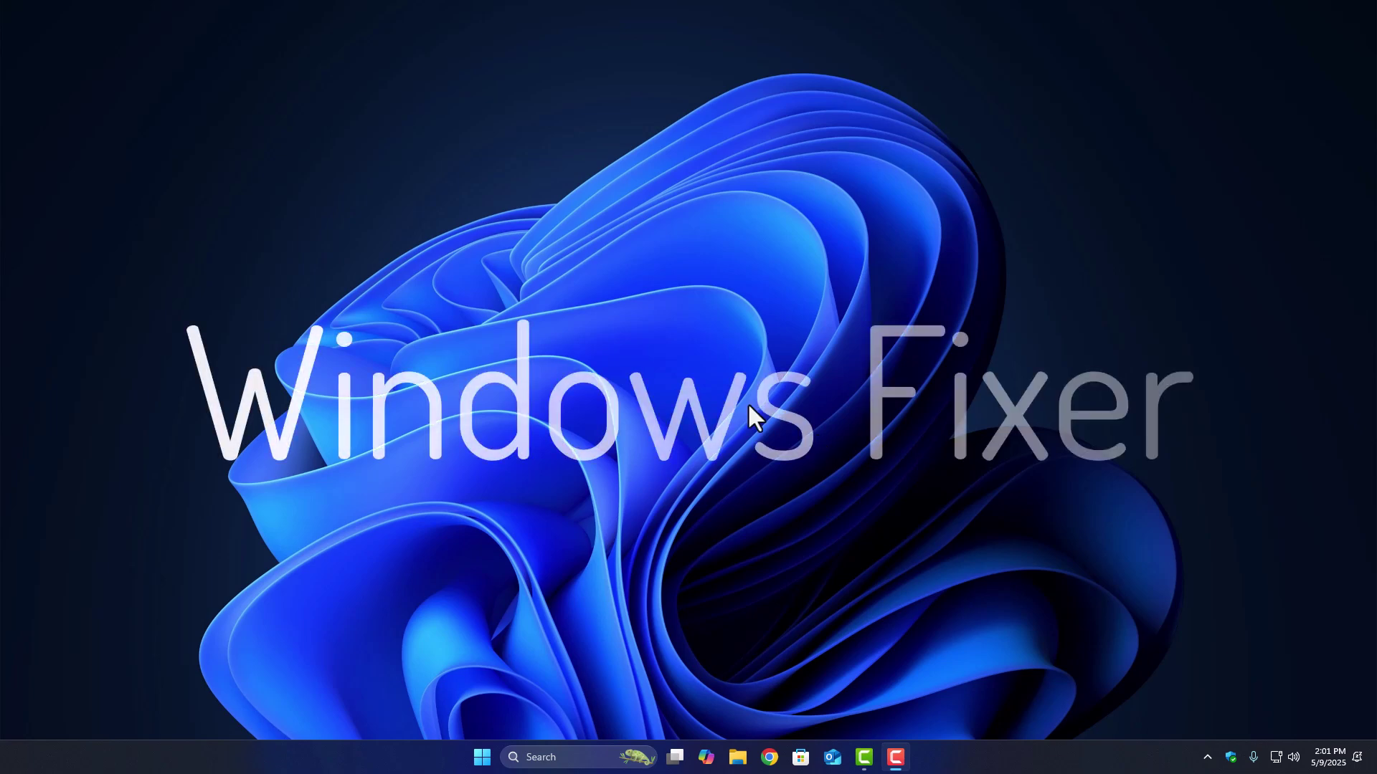
Step: Refresh the desktop, then launch Windows Security by searching 'windows se' from Start
right_click(539, 268)
left_click(606, 329)
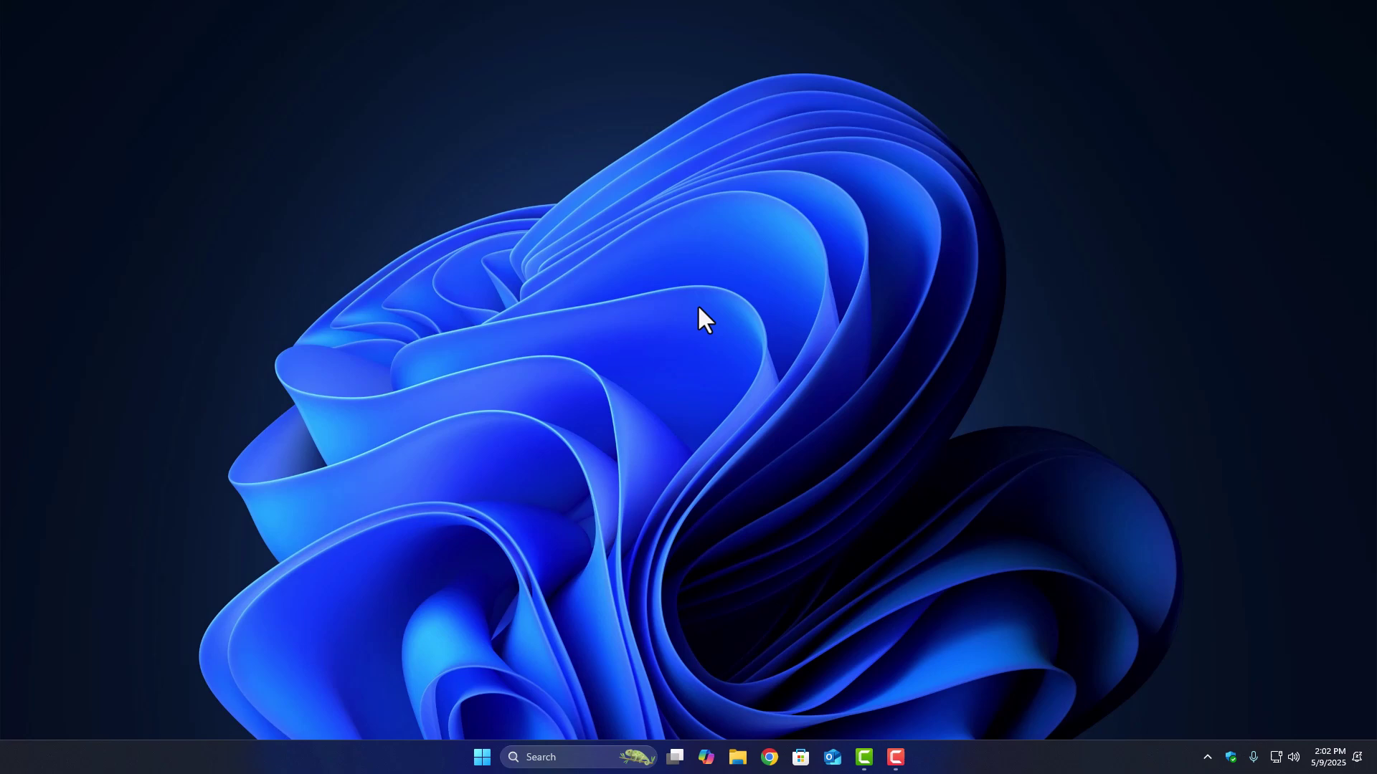
key("super")
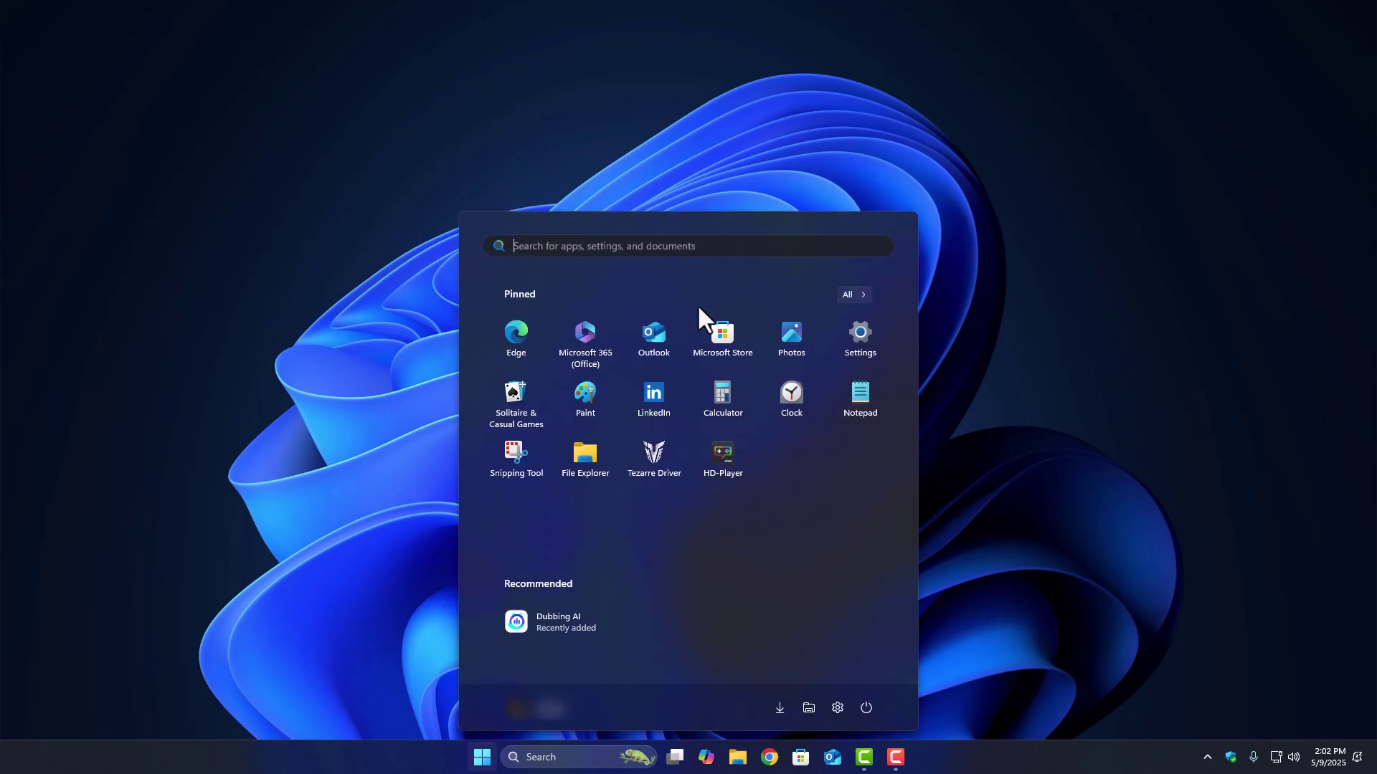
type("window")
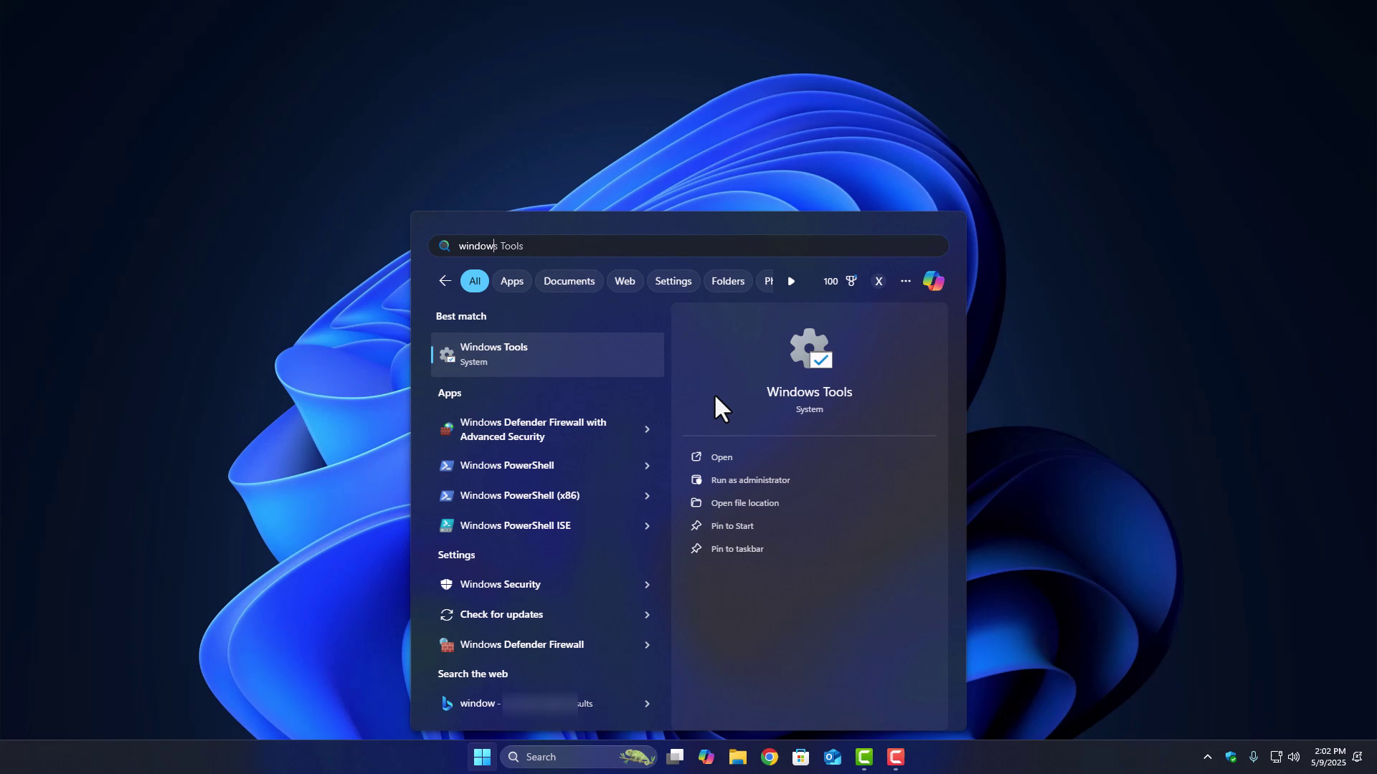
type("s se")
key("Return")
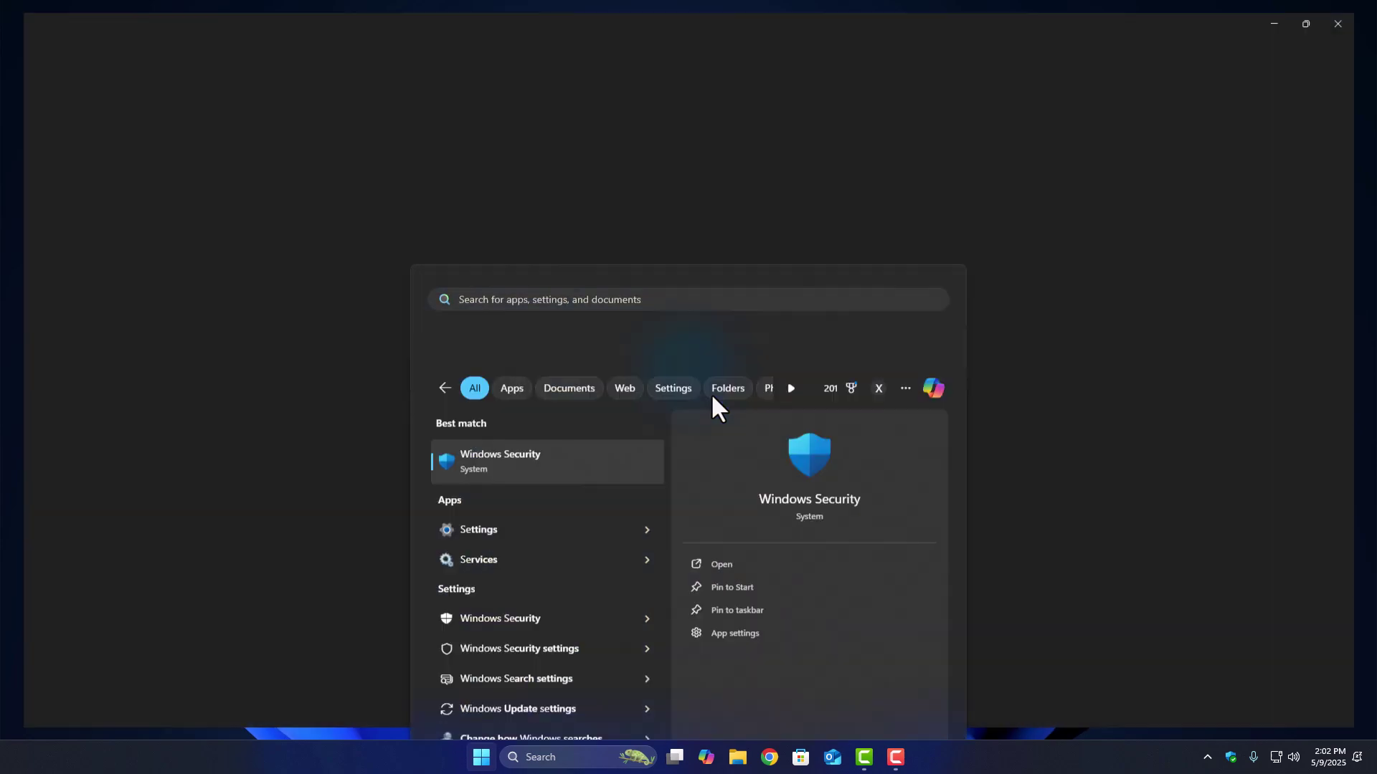
Step: Restore the quarantined EMP.dll from Virus & threat protection's Protection history
left_click(327, 231)
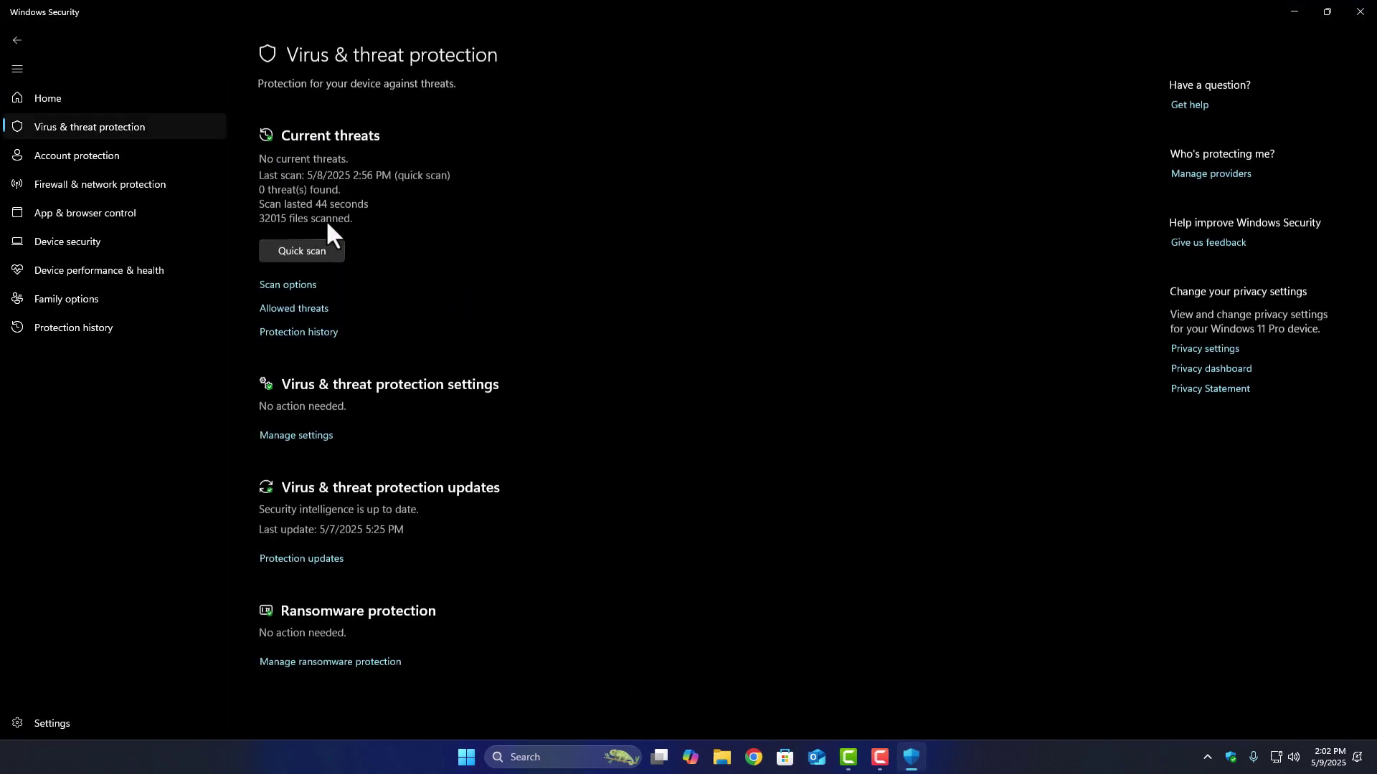
left_click(298, 332)
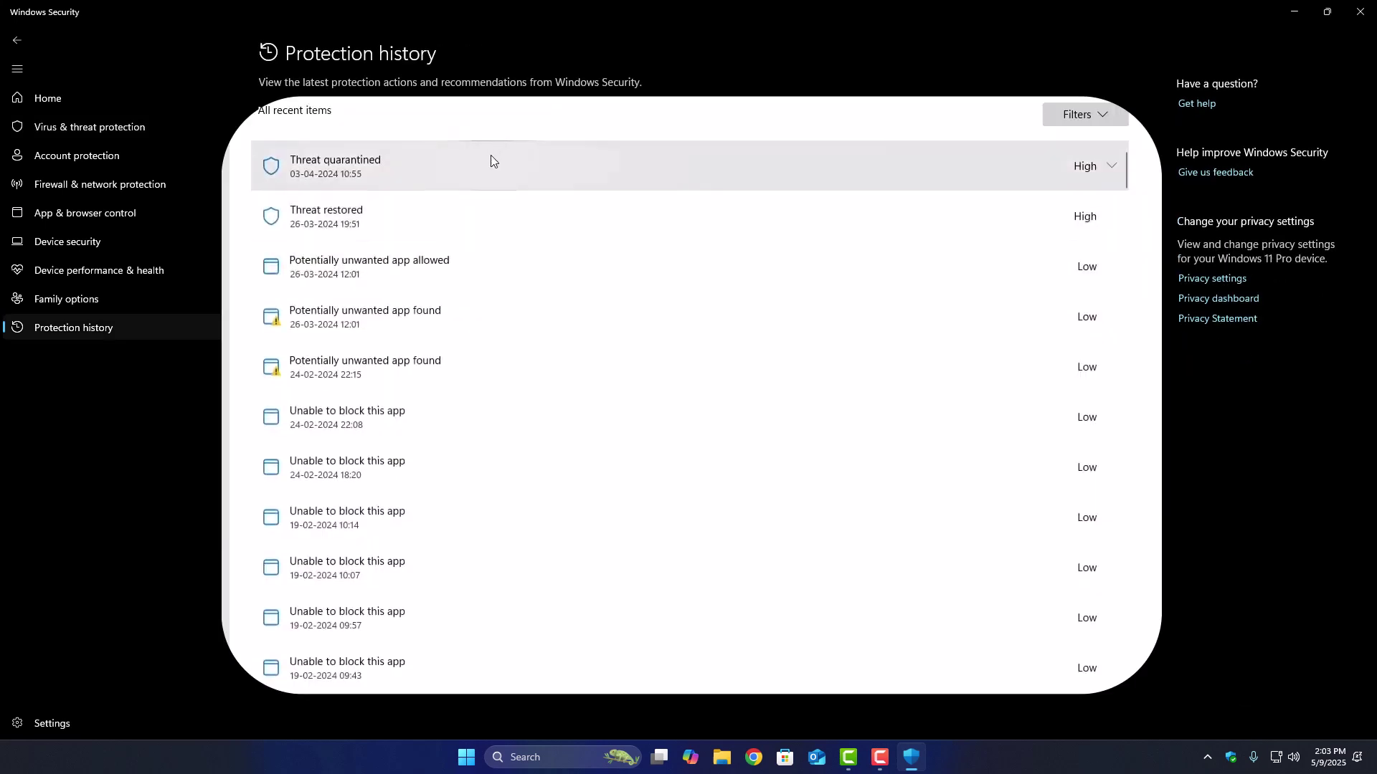
left_click(1113, 167)
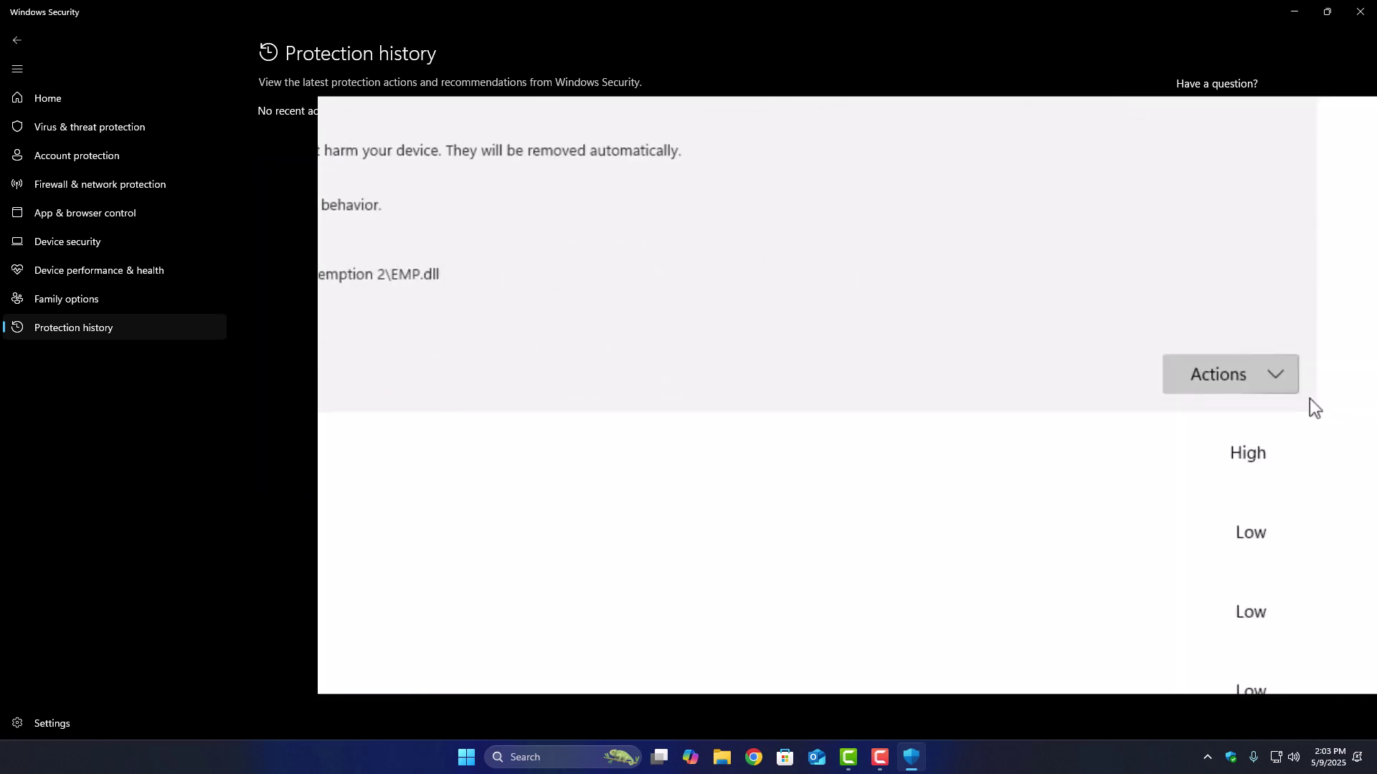
left_click(1283, 380)
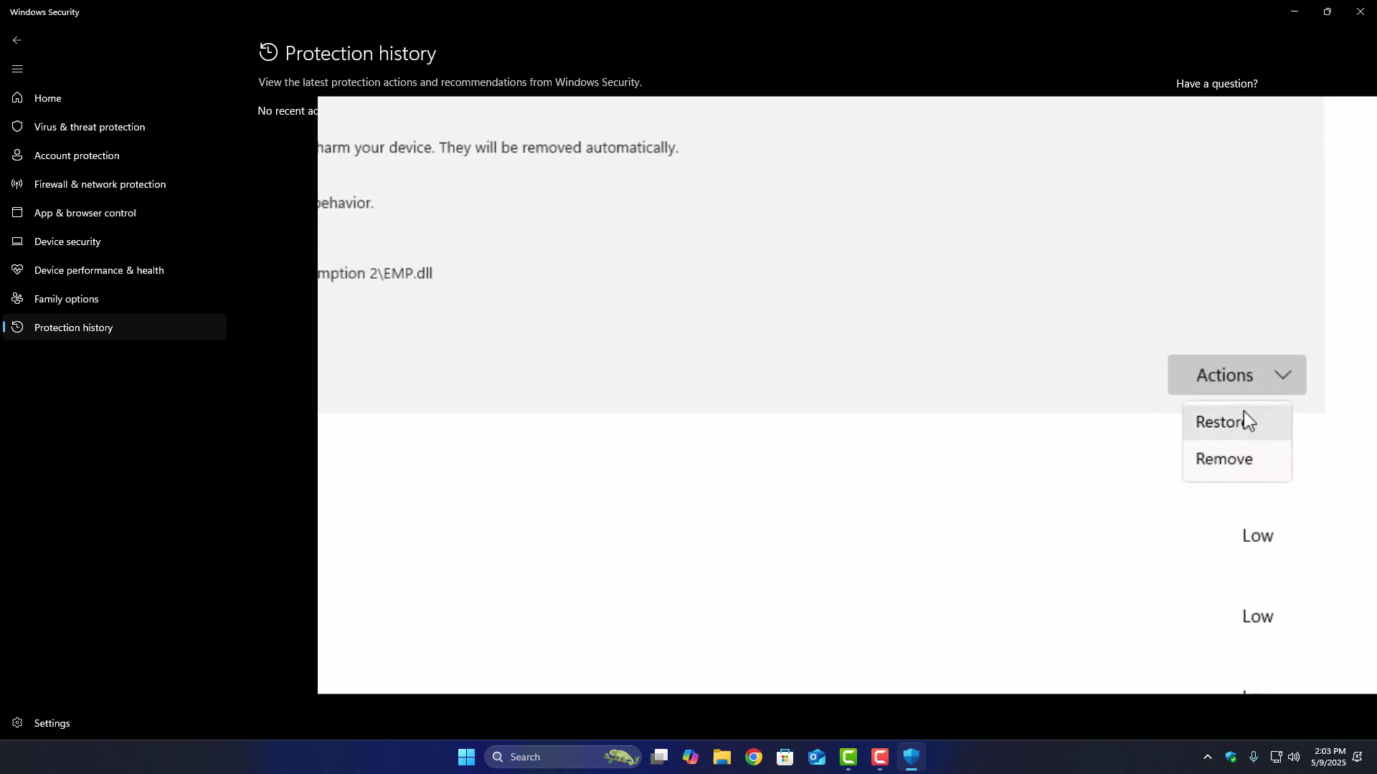
left_click(1225, 424)
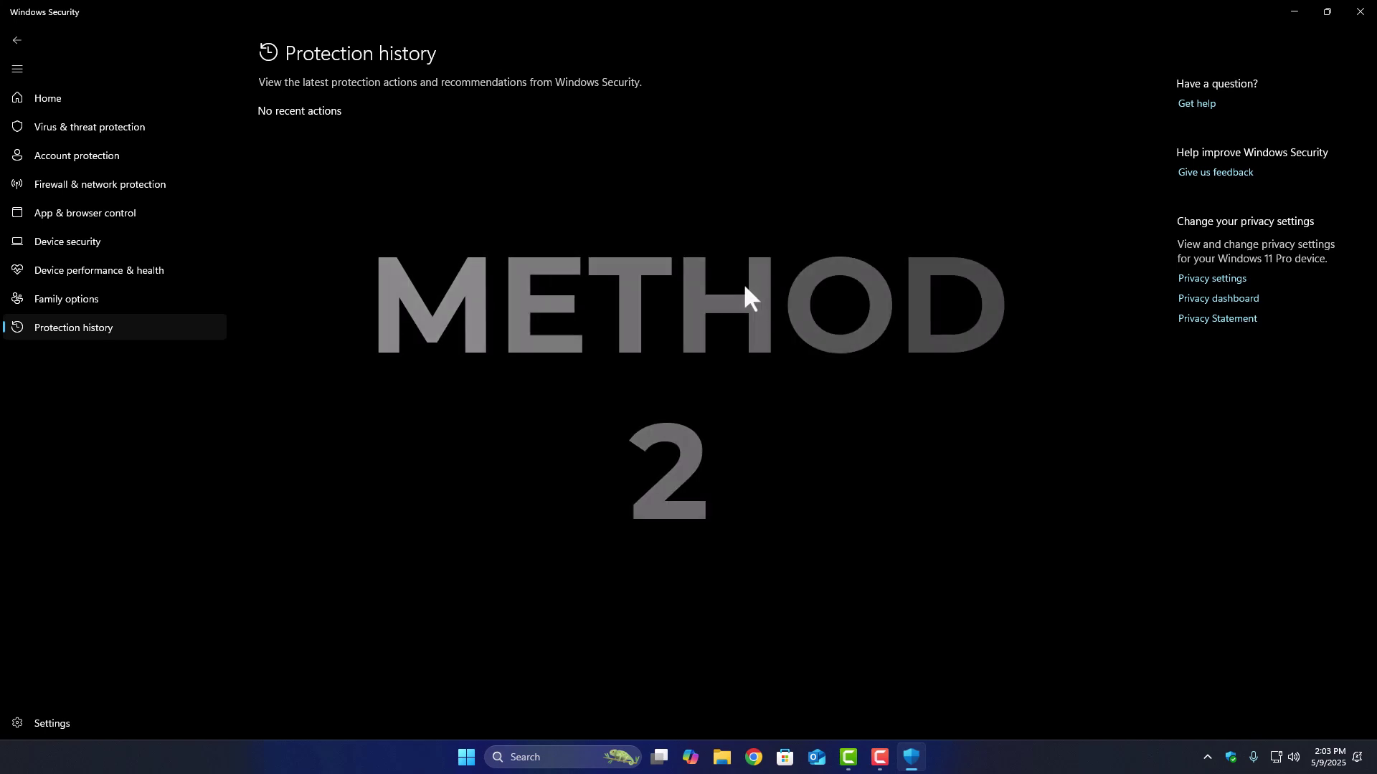
Step: Close Windows Security and browse File Explorer to the Games (E:) drive
left_click(1352, 9)
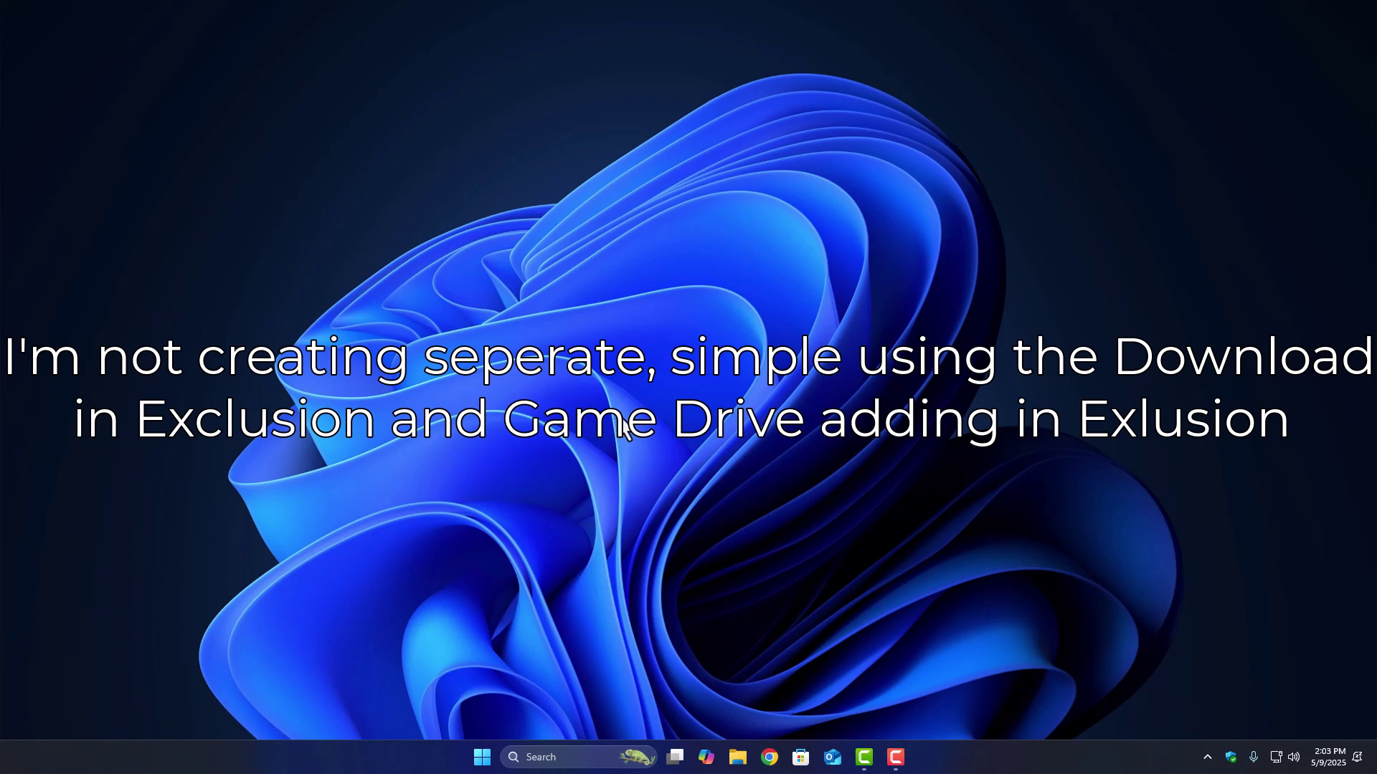
right_click(557, 454)
left_click(728, 757)
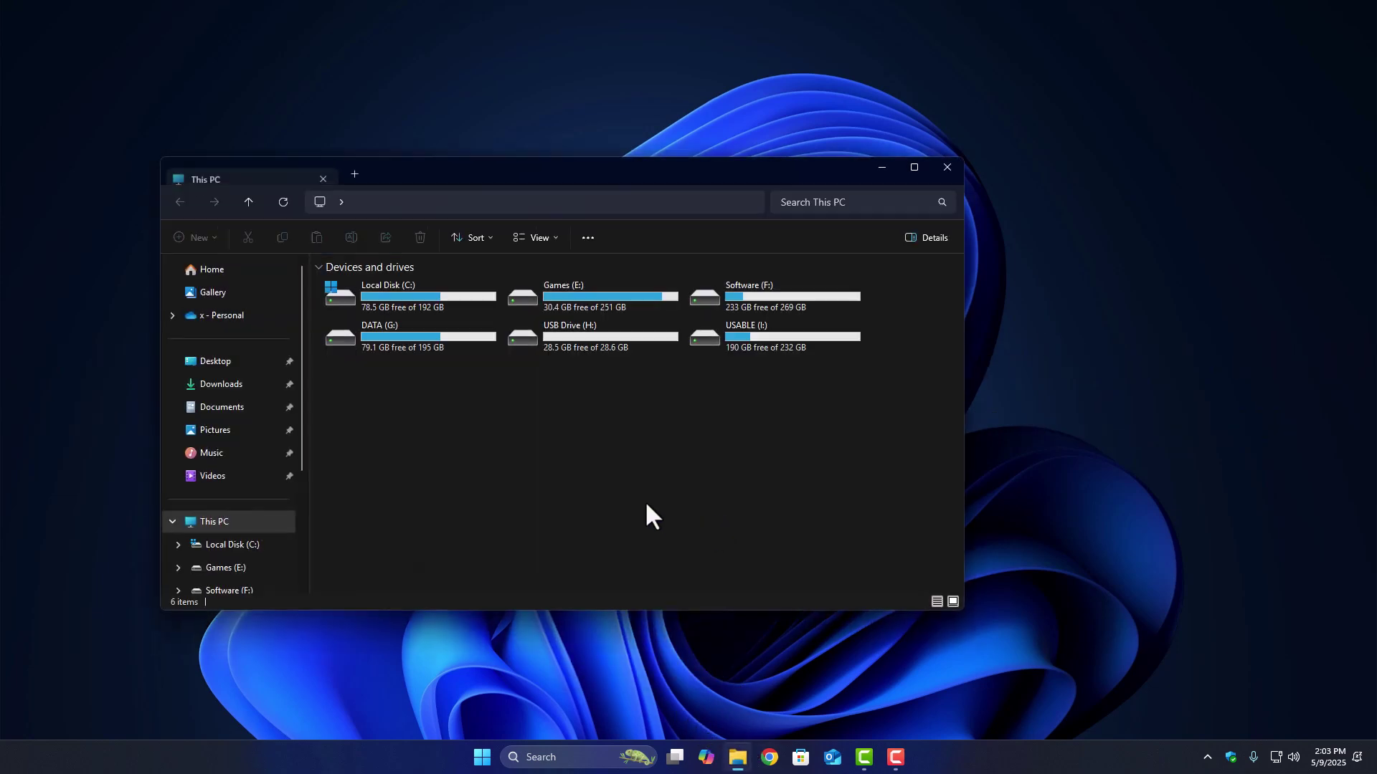
scroll(239, 528, "down", 3)
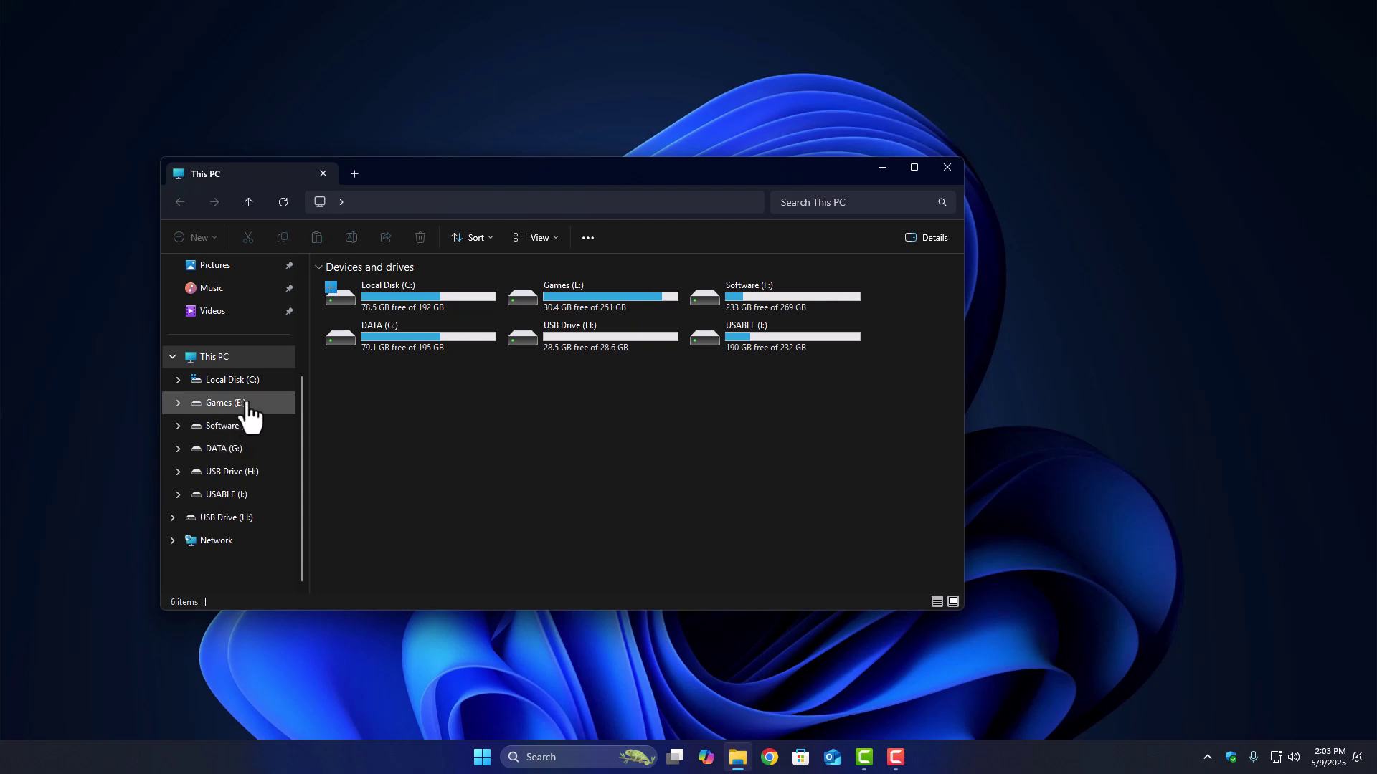
left_click(247, 410)
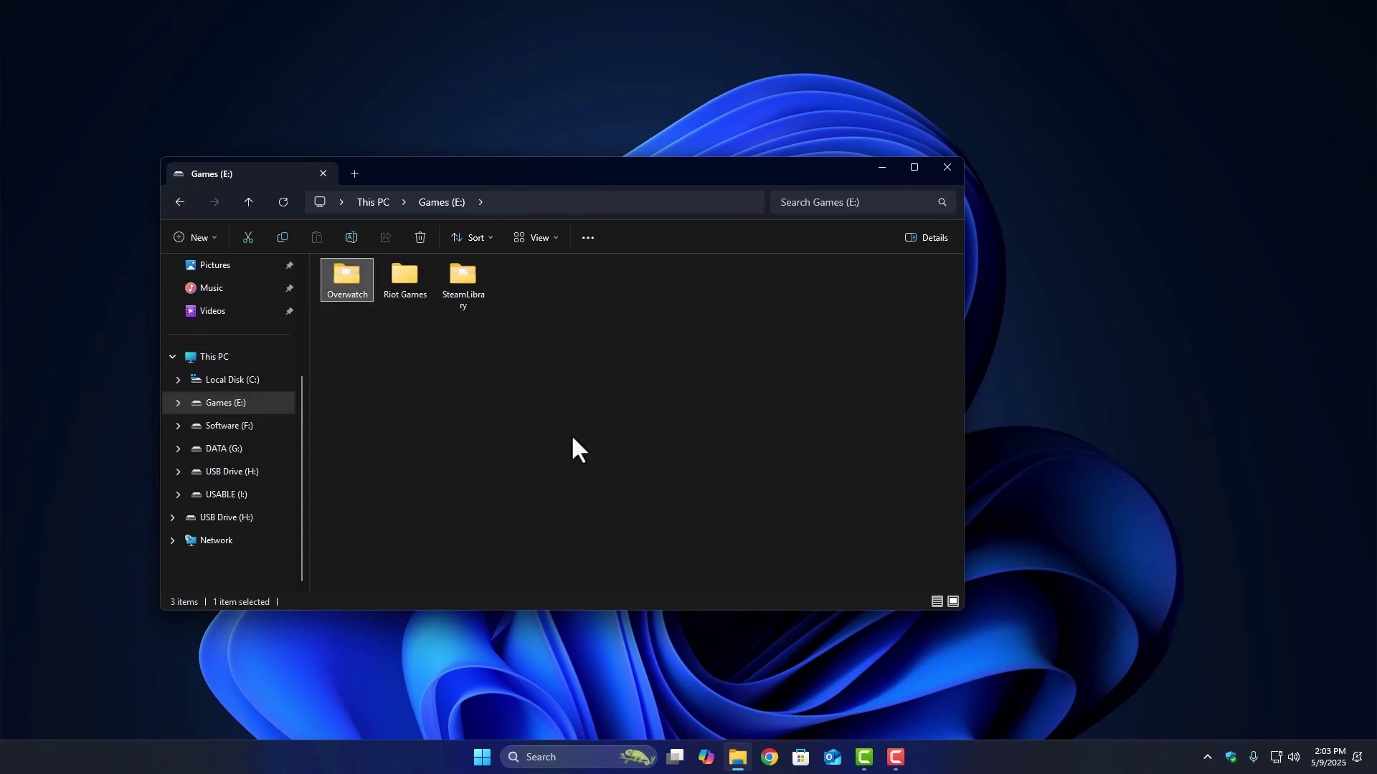
Step: Reopen Windows Security and reach the Exclusions page via Virus & threat protection settings
key("super")
type("wind")
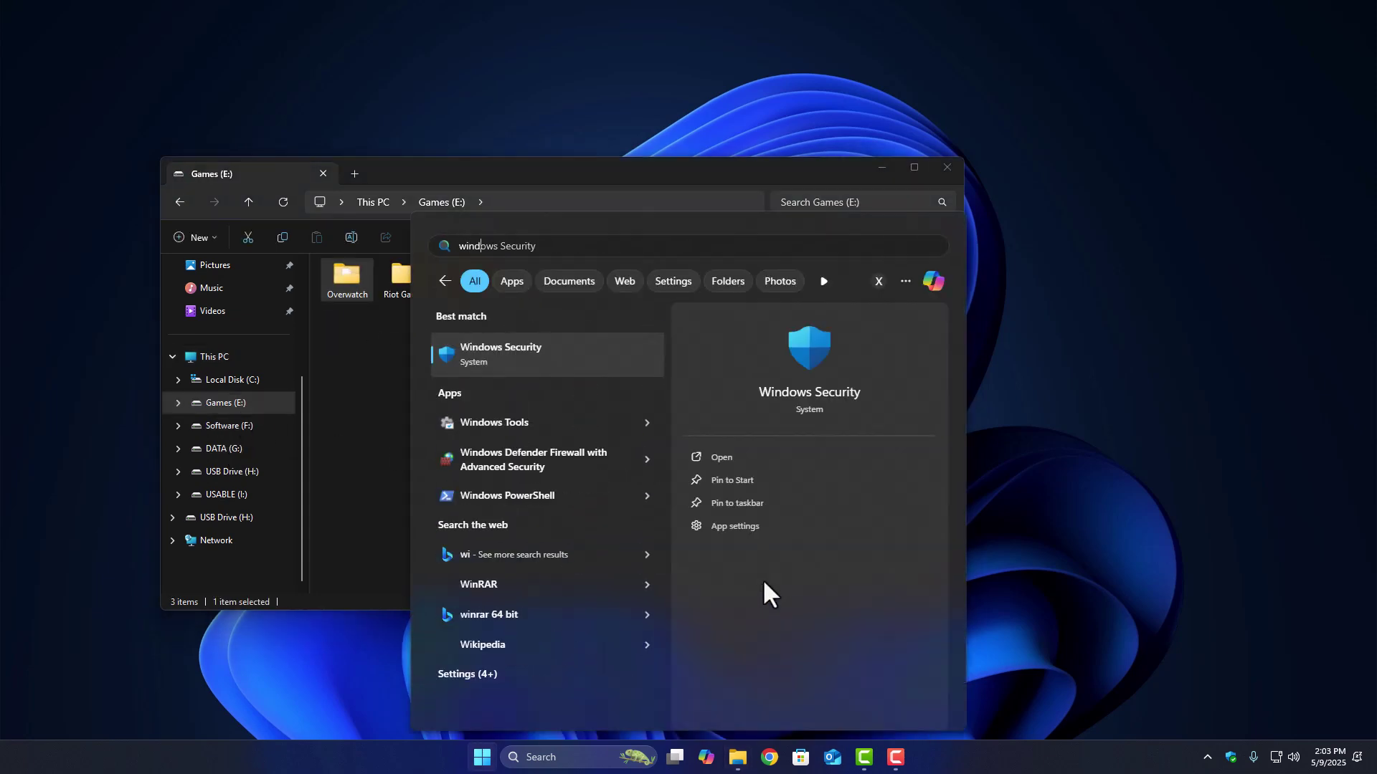
type("ows")
key("Return")
left_click(288, 240)
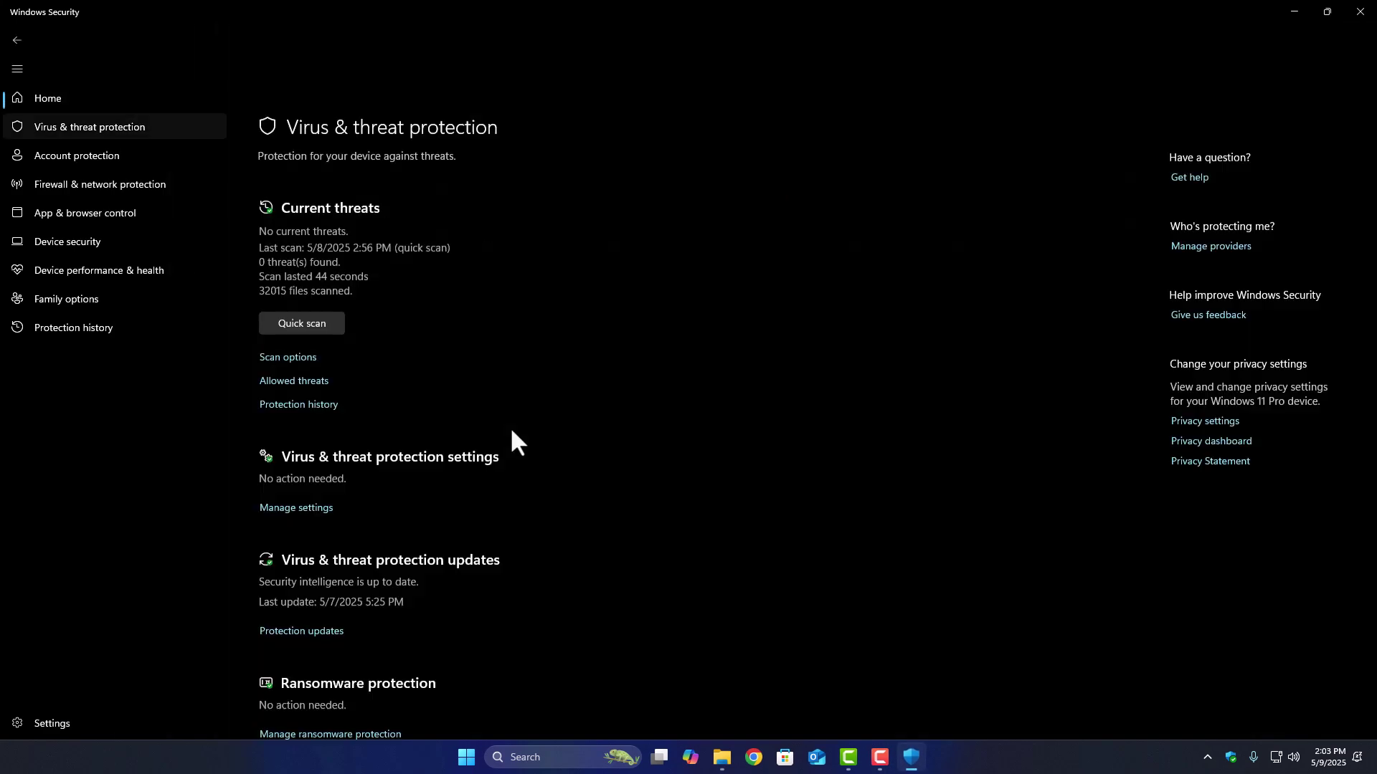
scroll(511, 431, "down", 1)
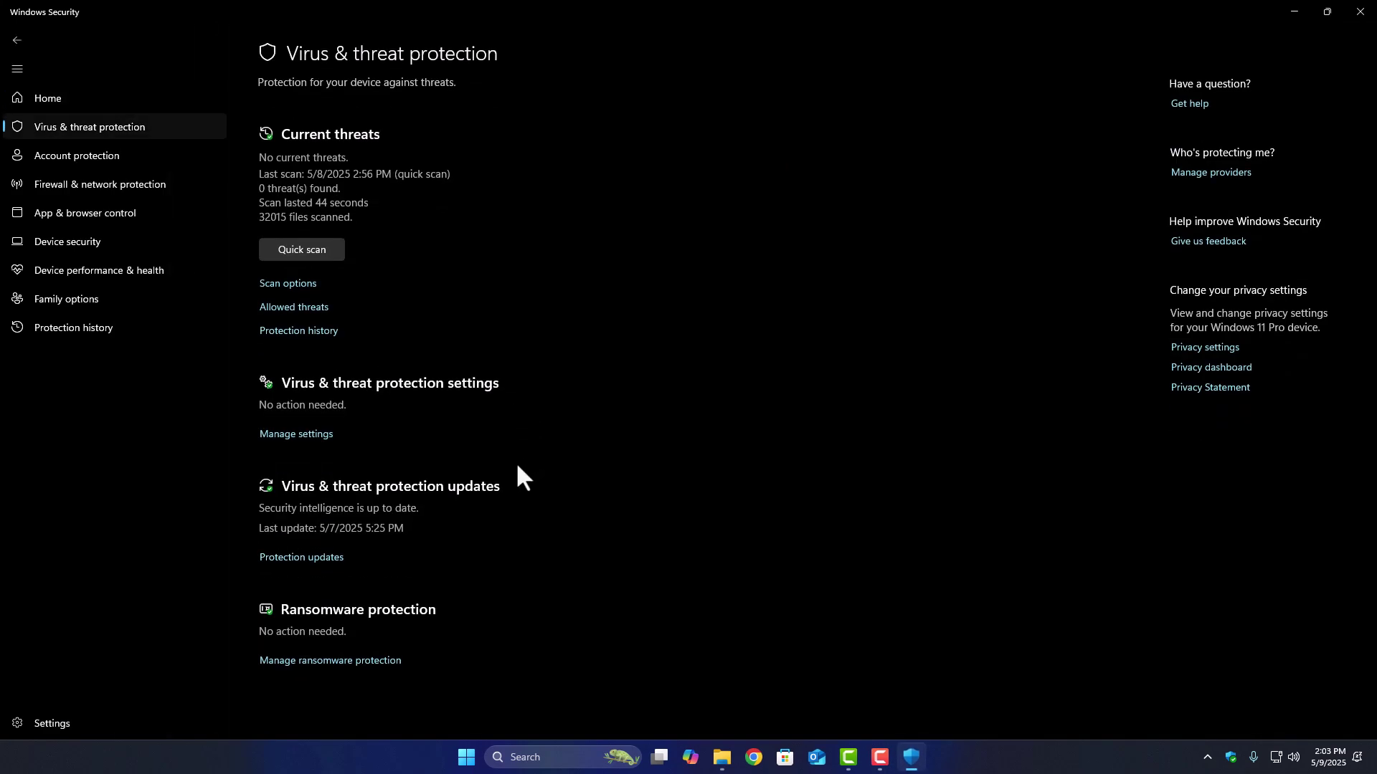
left_click(294, 439)
scroll(657, 540, "down", 5)
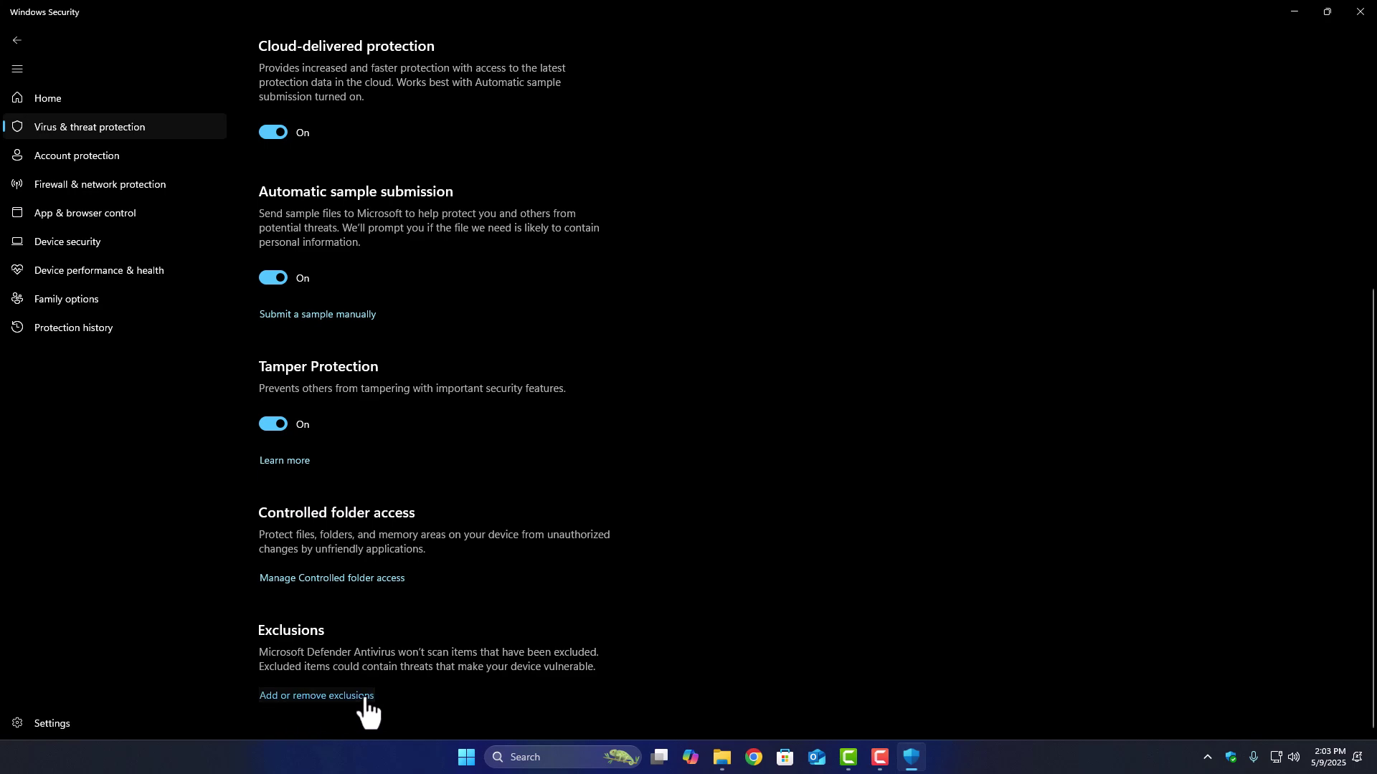
left_click(365, 697)
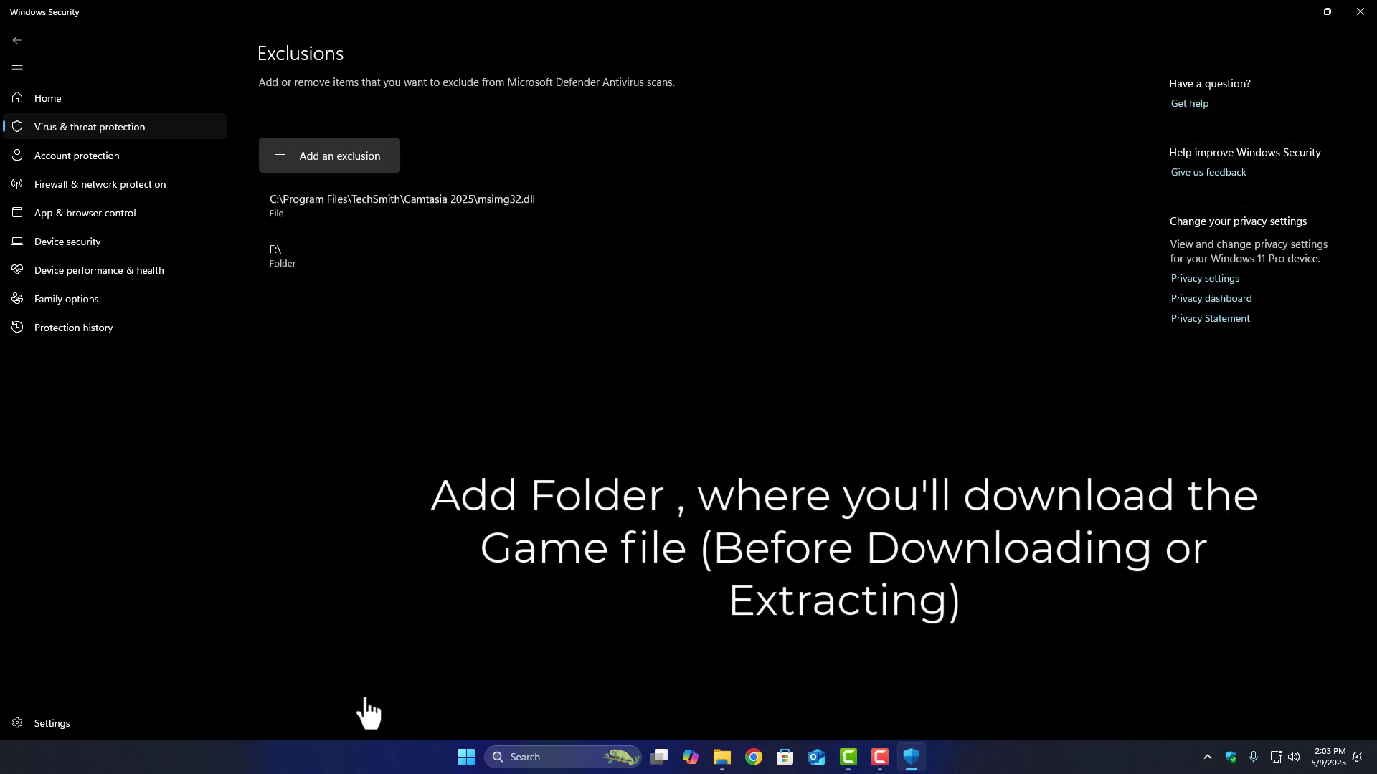
Step: Add the Downloads folder as a Defender folder exclusion
left_click(334, 152)
left_click(343, 216)
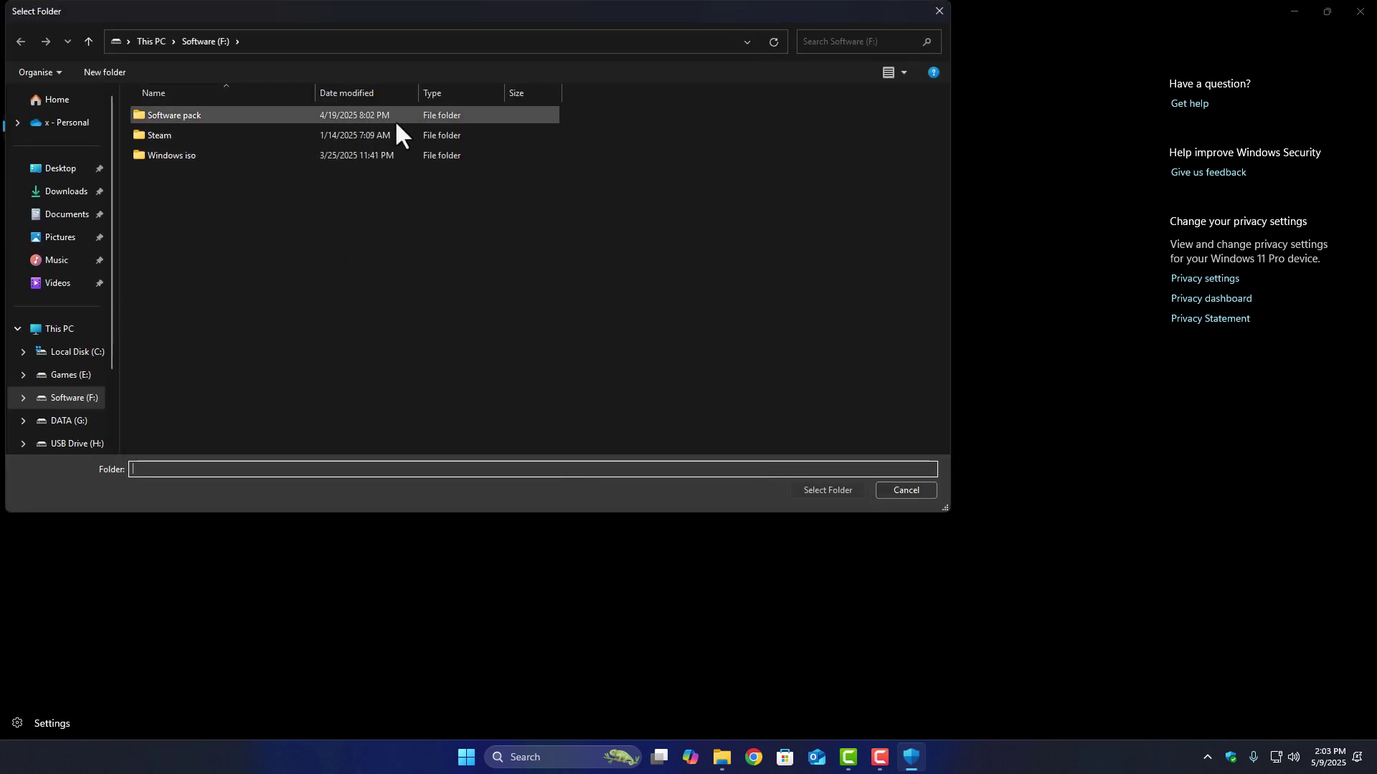
left_click(69, 192)
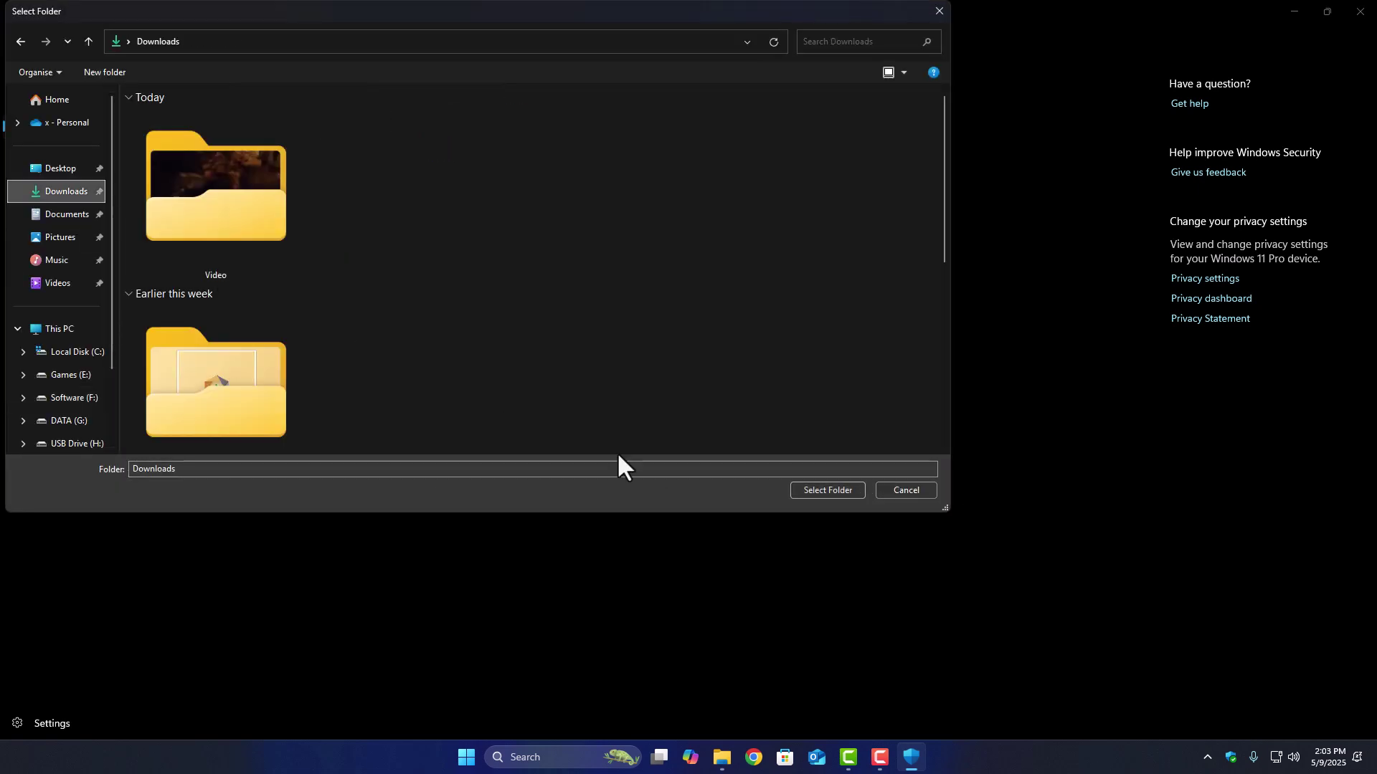
left_click(845, 489)
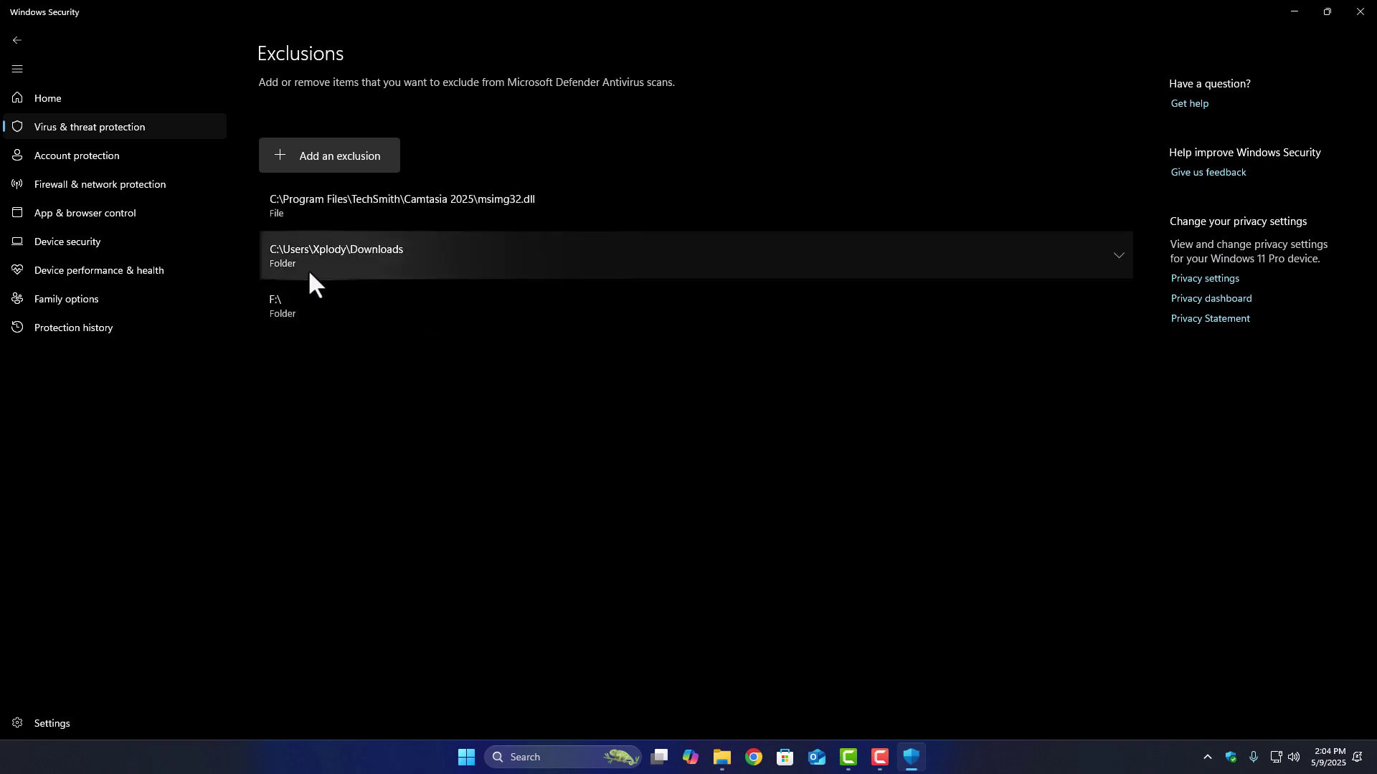
Step: Add the Games (E:) drive as a Defender folder exclusion
left_click(312, 157)
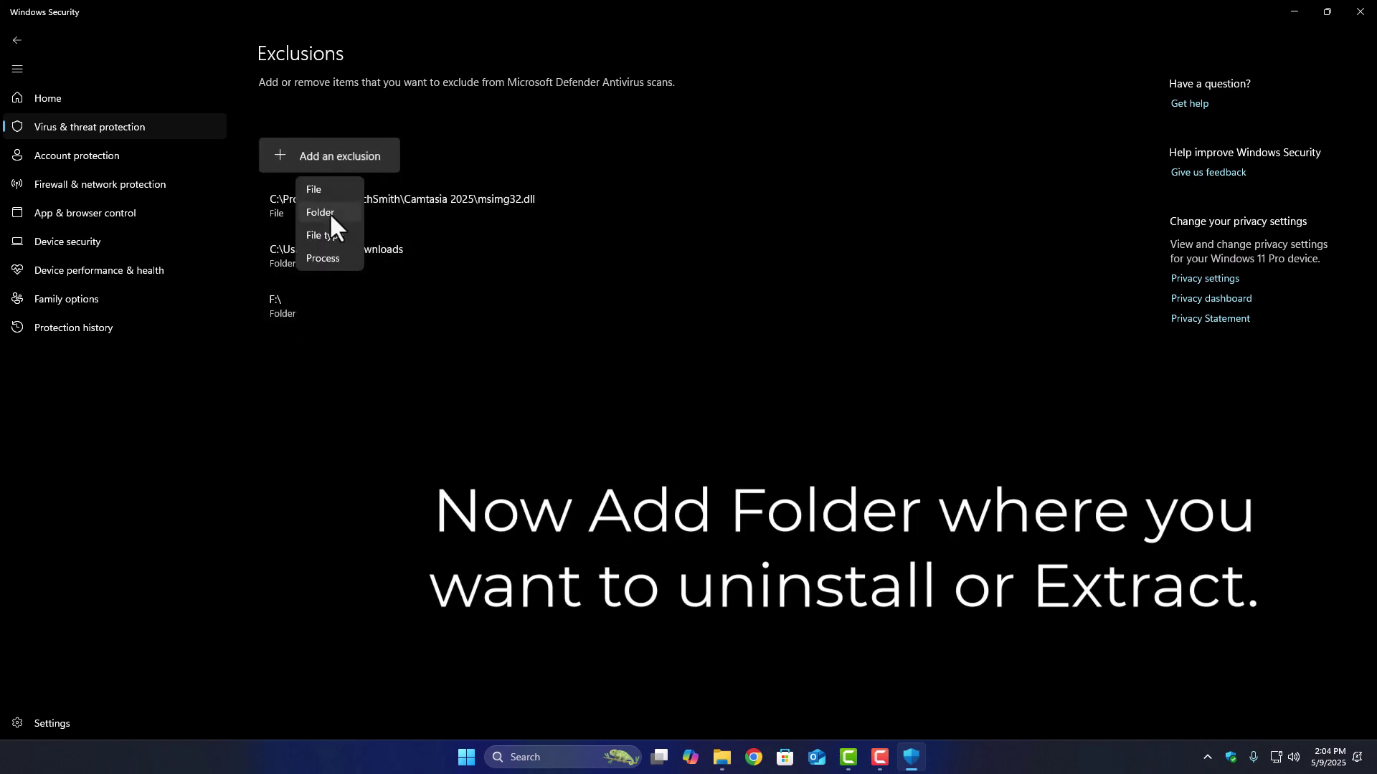
left_click(330, 212)
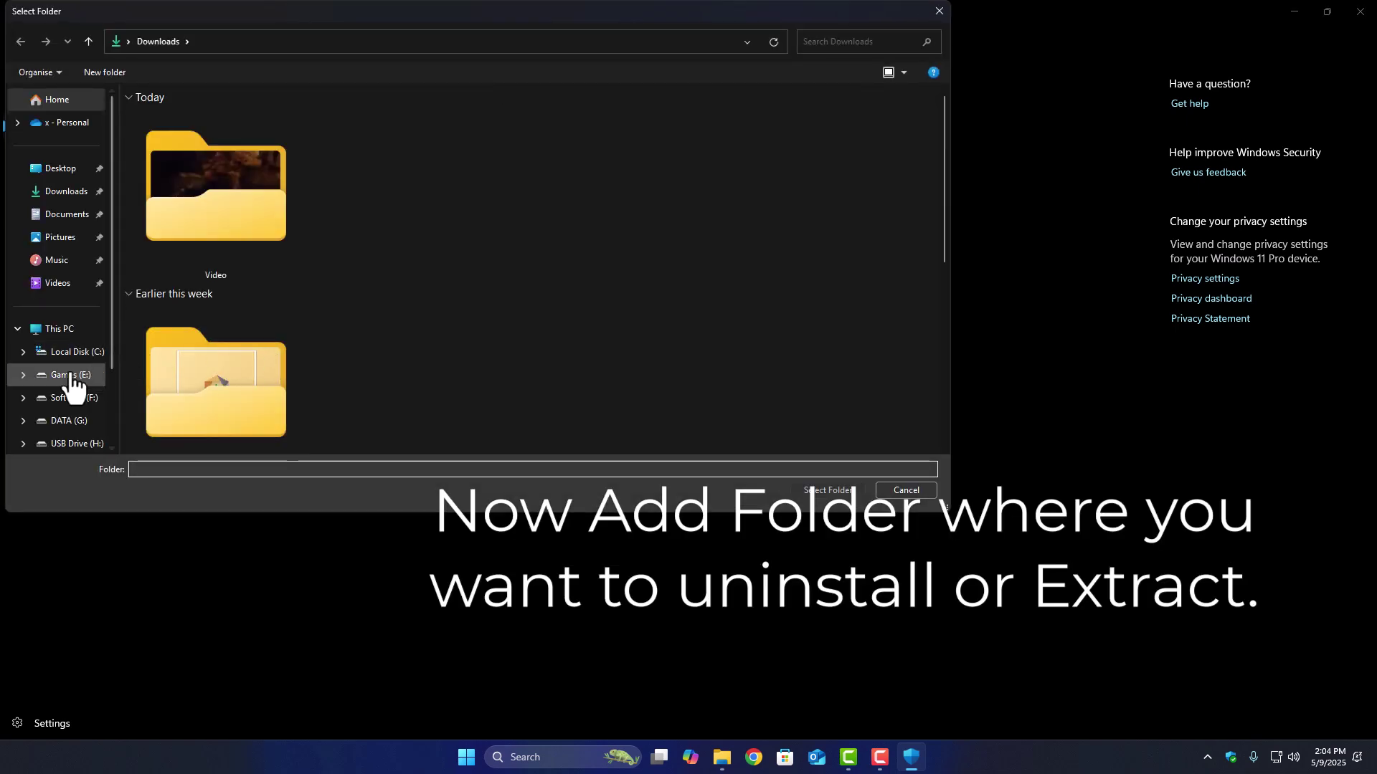
left_click(72, 383)
left_click(829, 492)
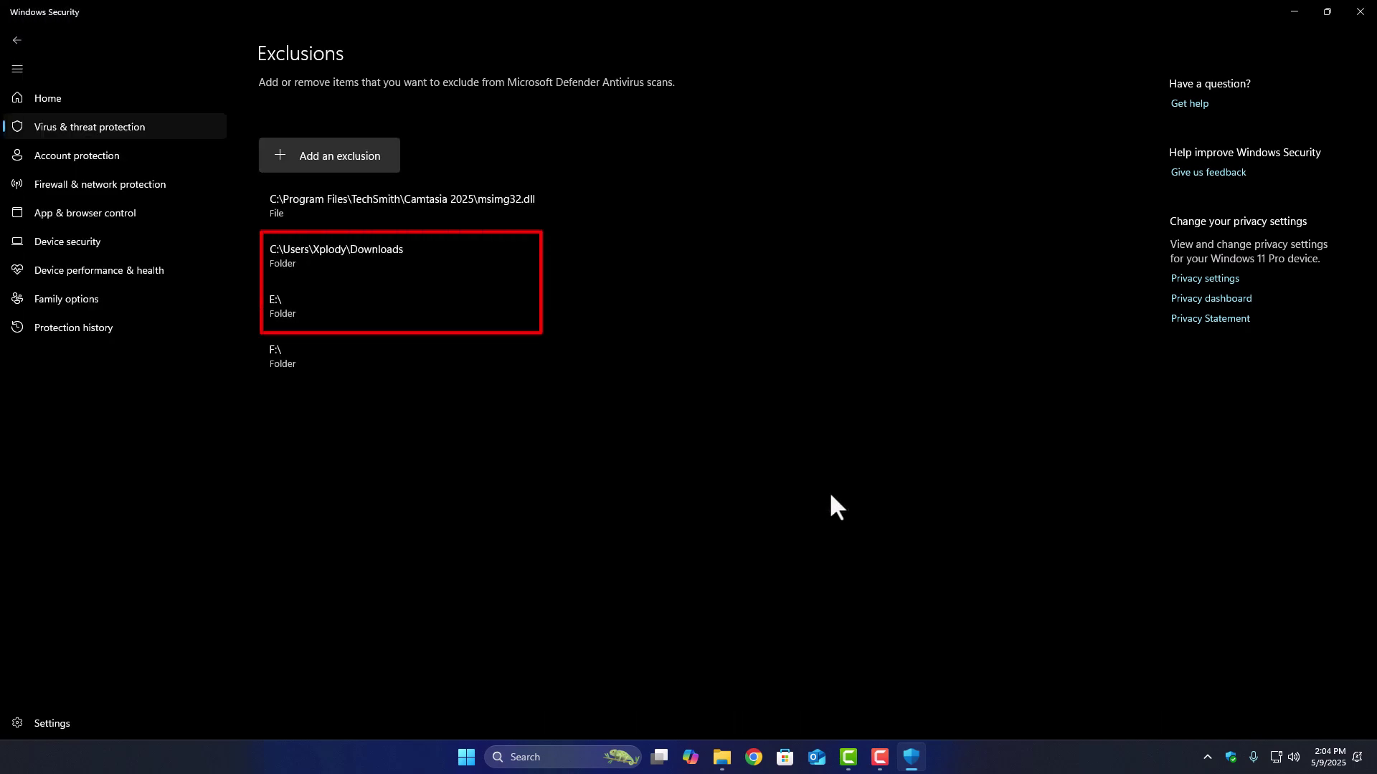
Step: Close both the Windows Security window and the Games (E:) Explorer window
left_click(1360, 13)
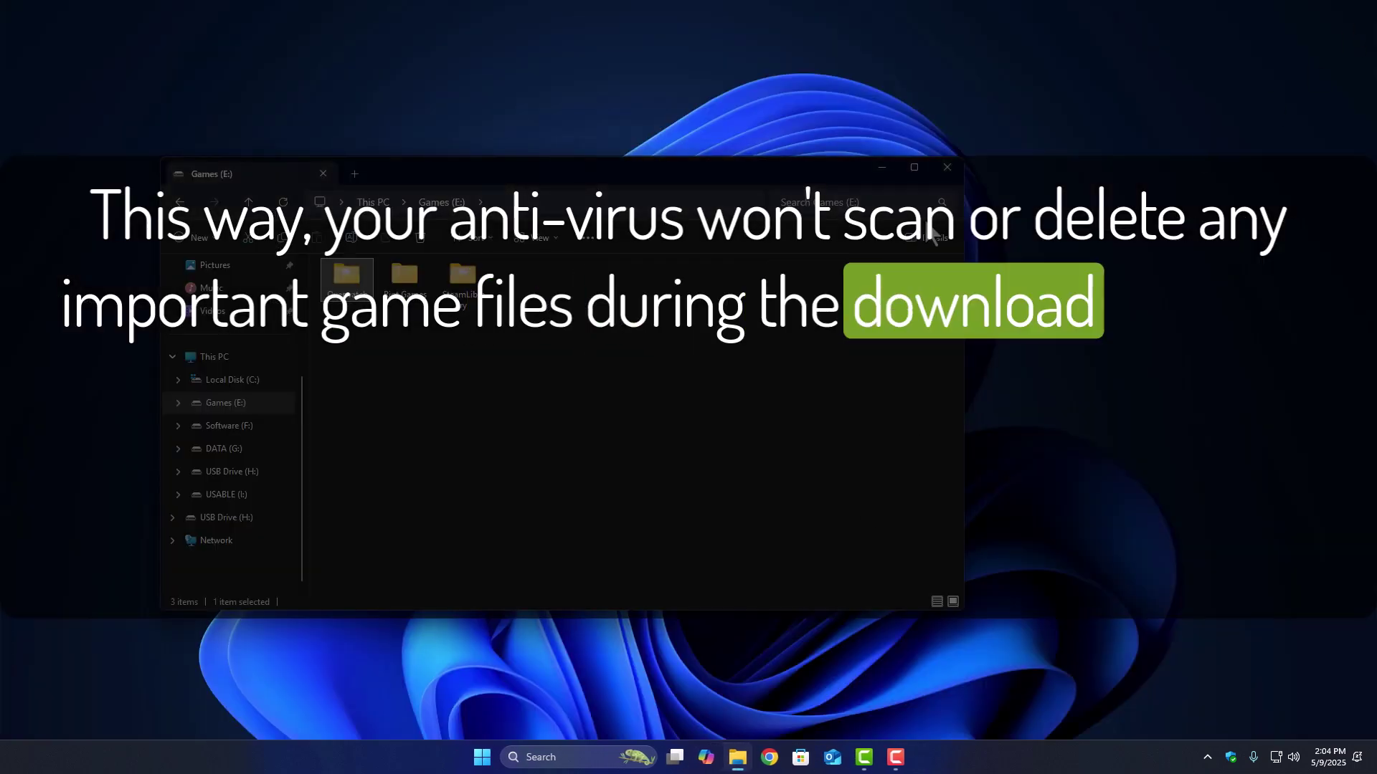
left_click(946, 167)
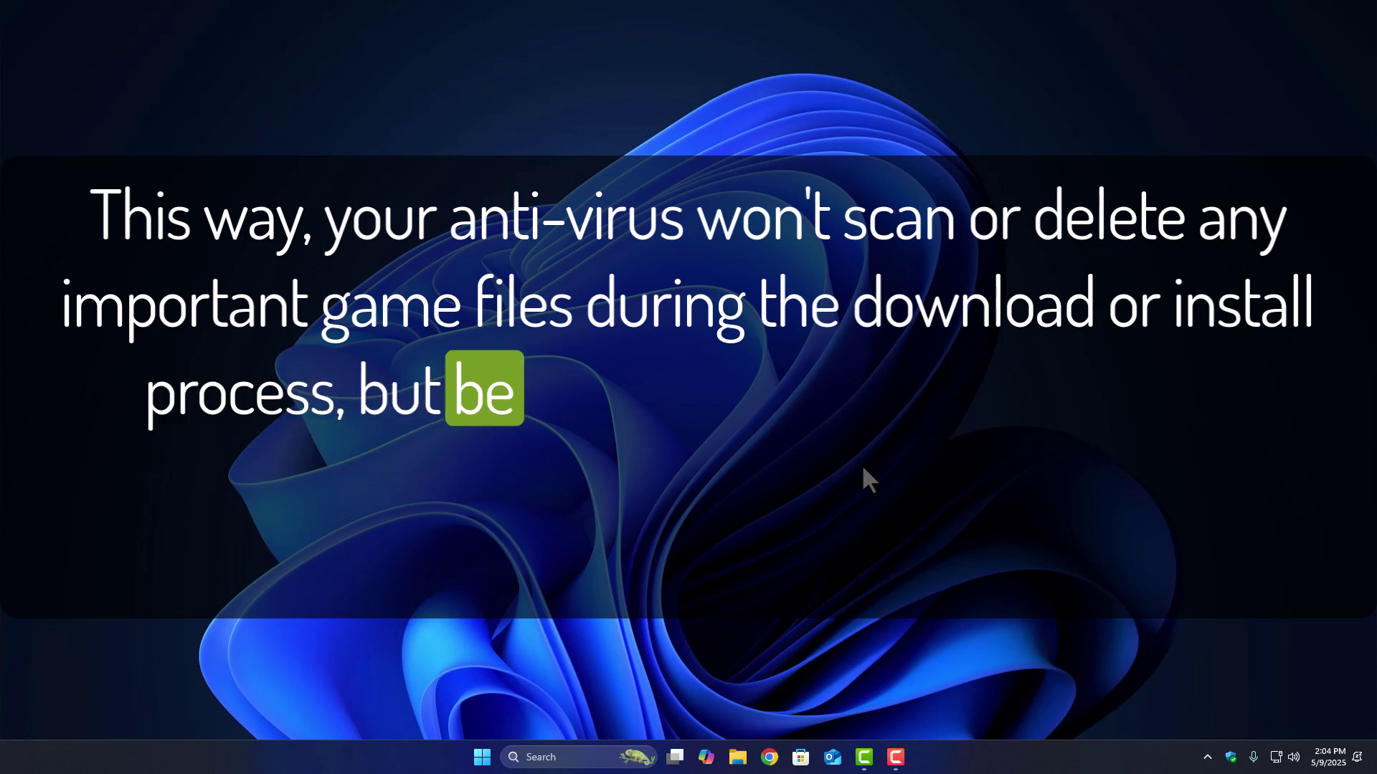